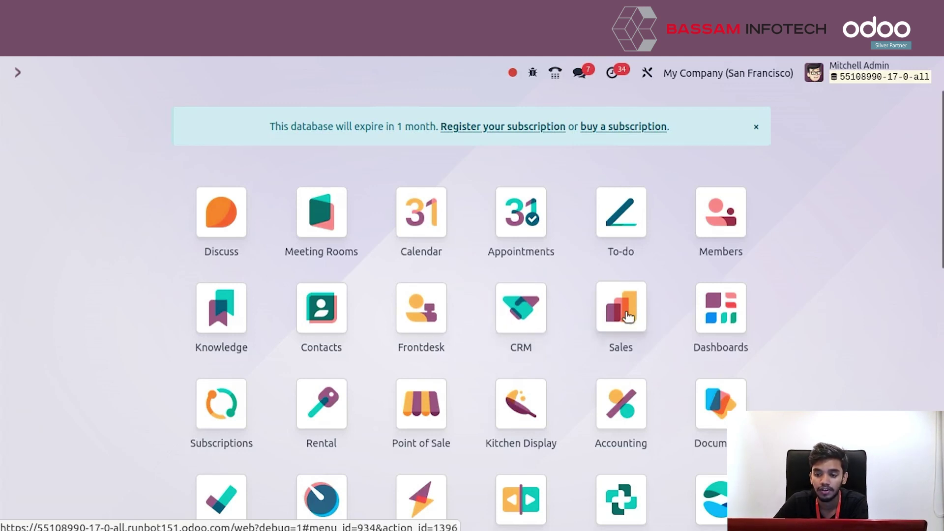
scroll(624, 308, down, 2)
scroll(624, 293, up, 1)
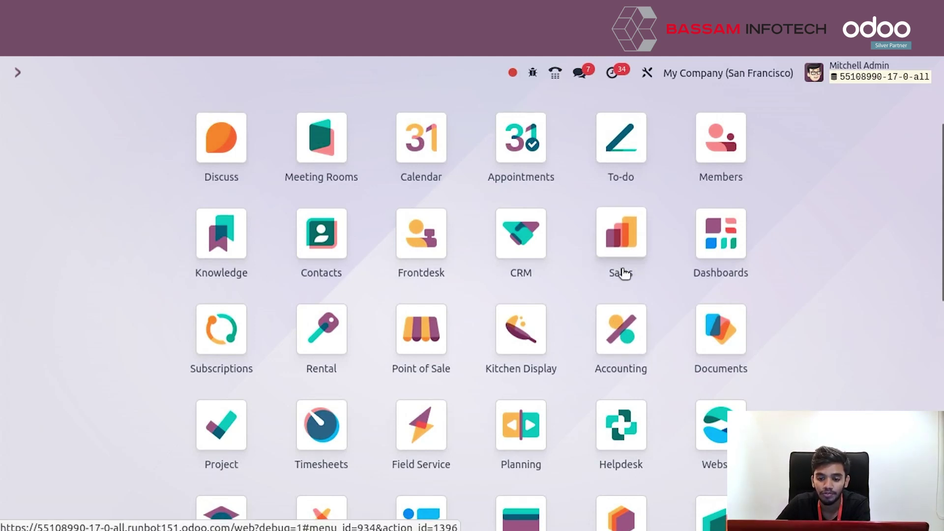
scroll(538, 296, down, 1)
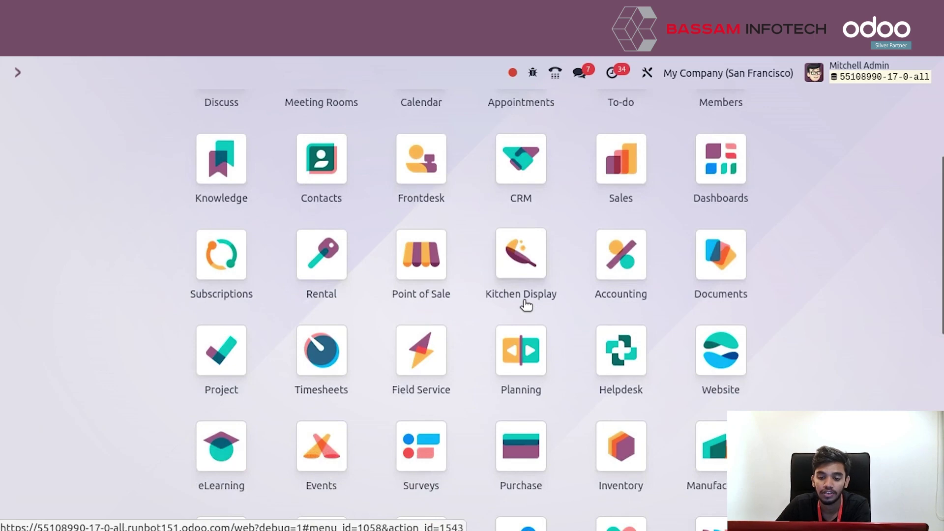
scroll(525, 303, down, 2)
scroll(525, 304, down, 2)
scroll(524, 309, down, 3)
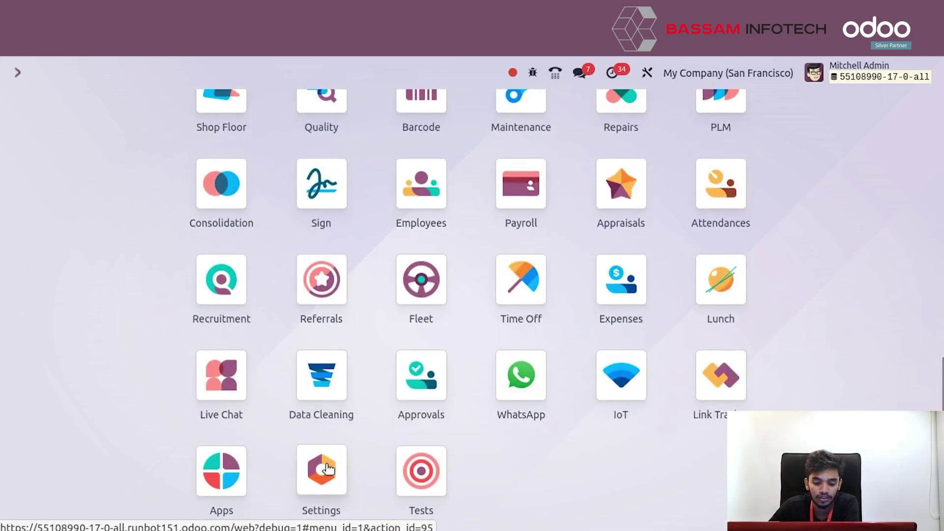
Step: From General Settings, activate developer mode with assets
click(327, 469)
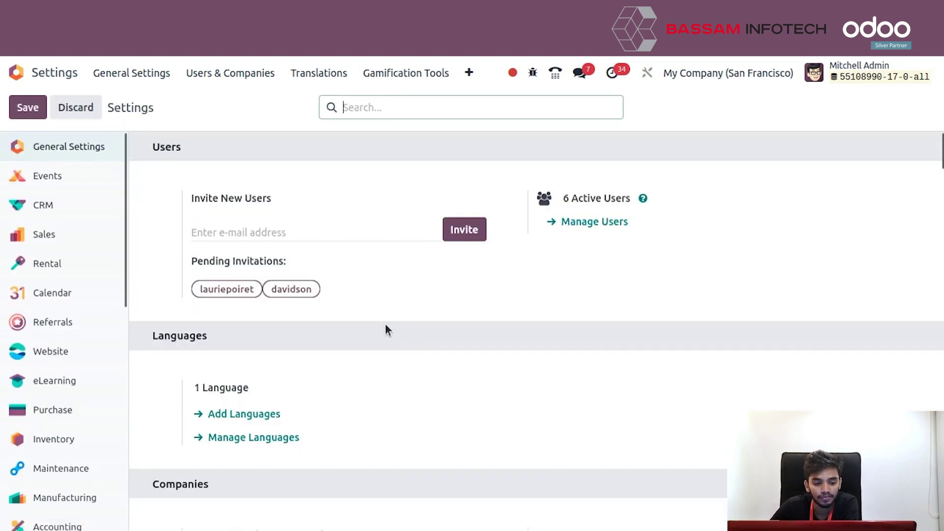
scroll(385, 325, down, 3)
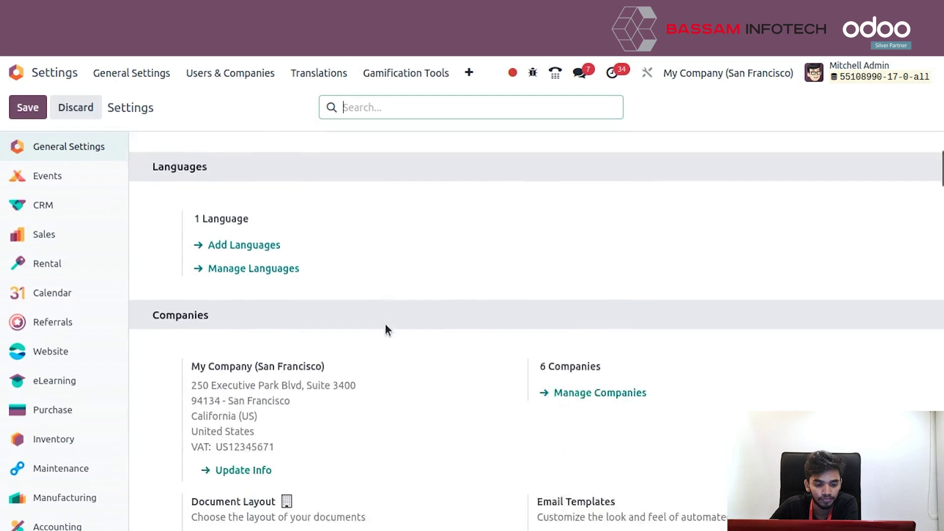
scroll(385, 325, down, 5)
scroll(385, 325, down, 5)
scroll(385, 324, down, 5)
scroll(385, 327, down, 5)
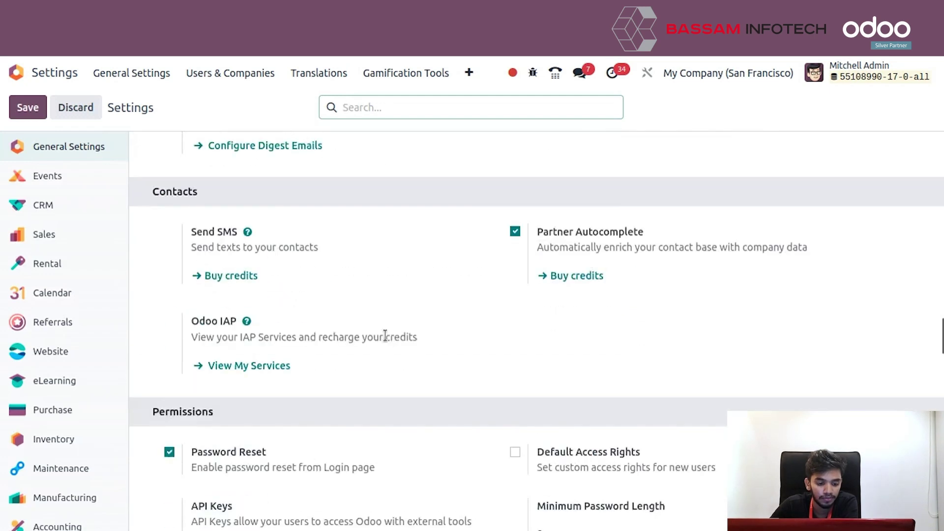
scroll(386, 326, down, 5)
scroll(389, 356, down, 5)
scroll(395, 355, down, 5)
scroll(395, 362, down, 5)
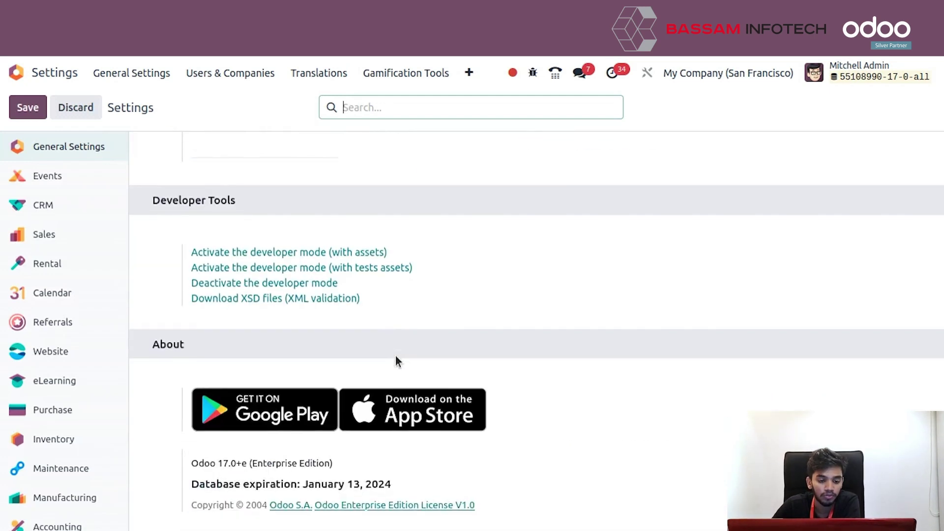
click(284, 251)
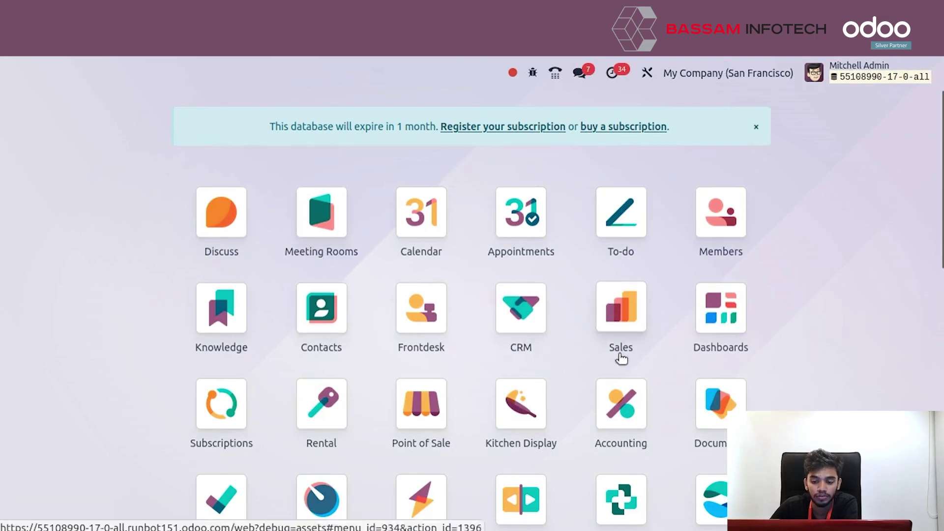
scroll(622, 358, down, 2)
Step: In the Sales app, list all 256 Sales Order fields through the debug menu's View Fields
click(622, 251)
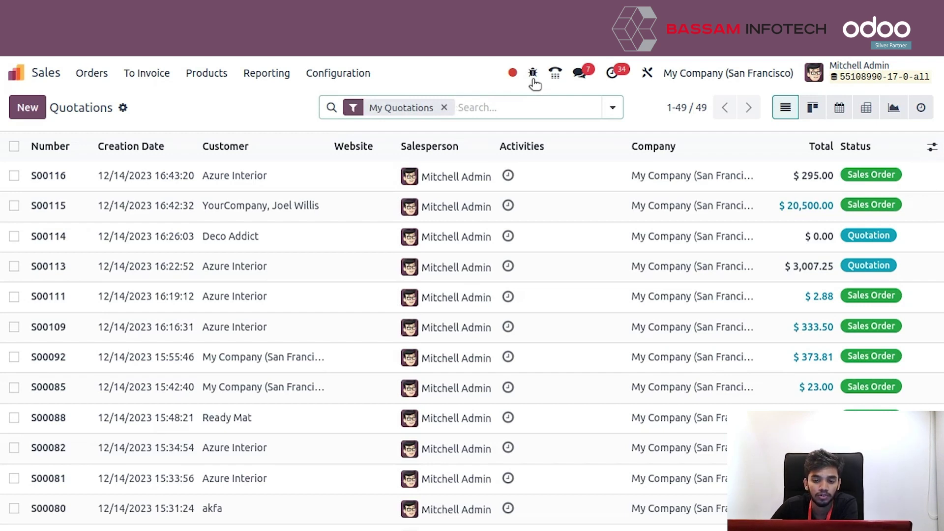
click(532, 72)
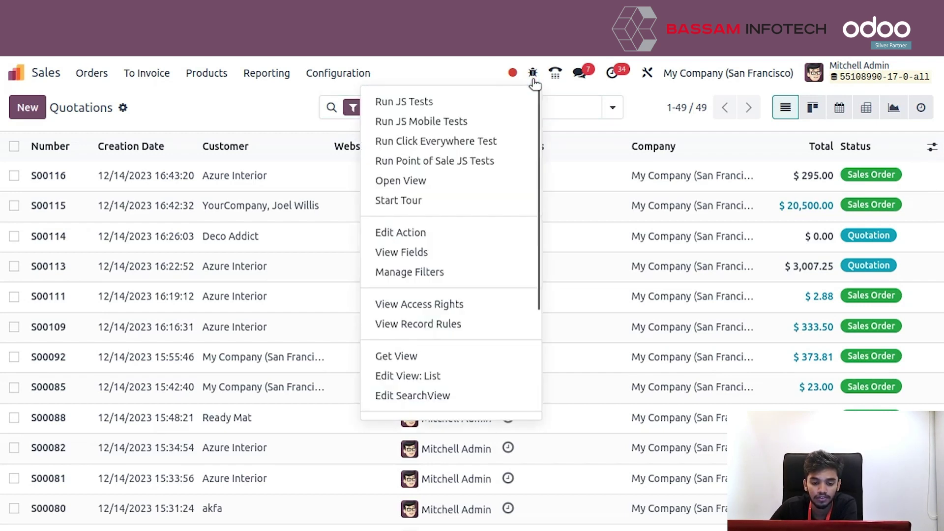
click(458, 250)
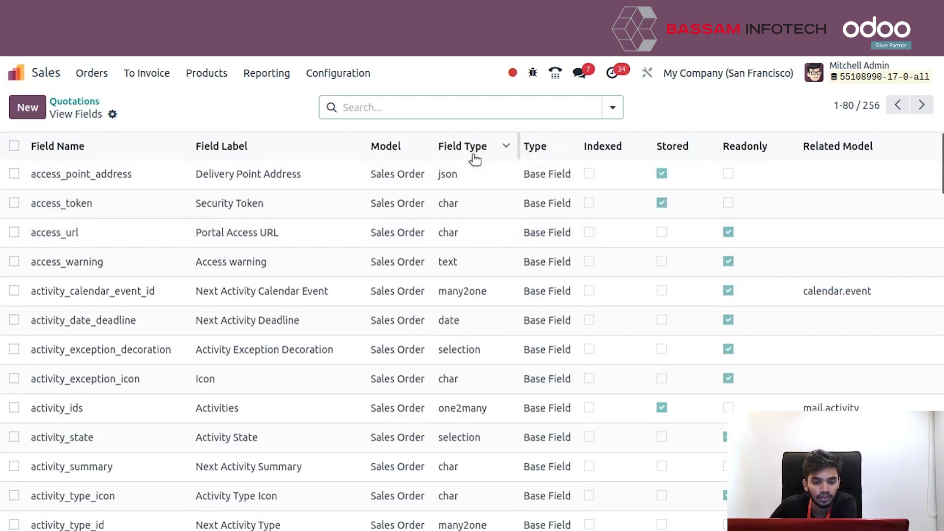
mouse_move(463, 146)
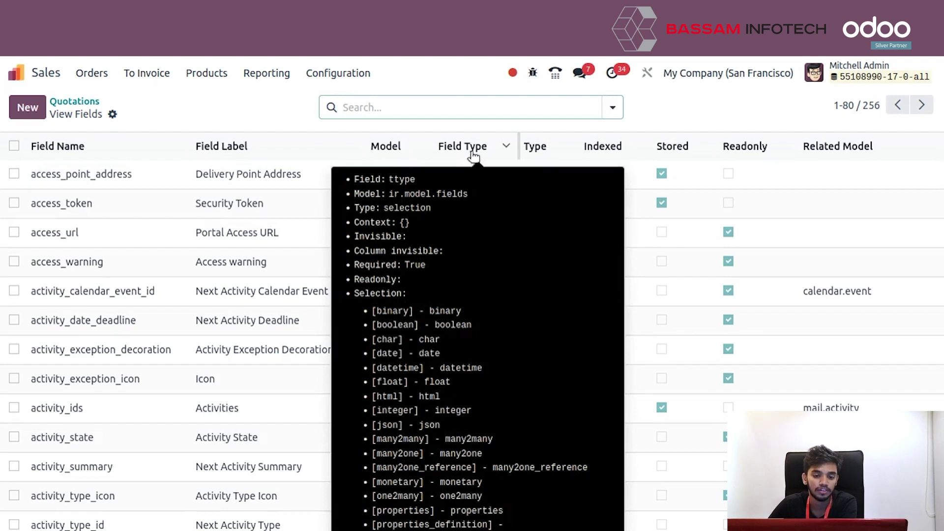
Step: Filter the field list to invoice_ids and open its many2many account.move detail record
click(416, 107)
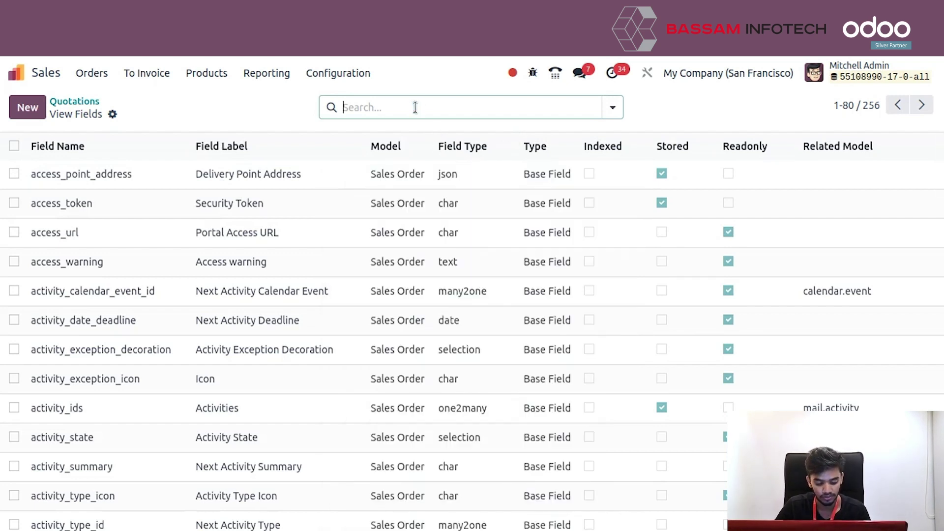
text(in)
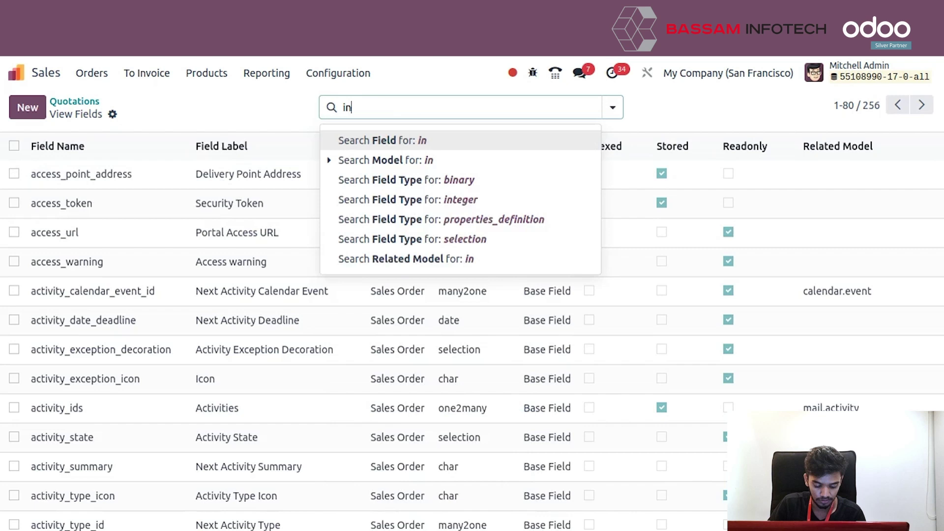
text(voice)
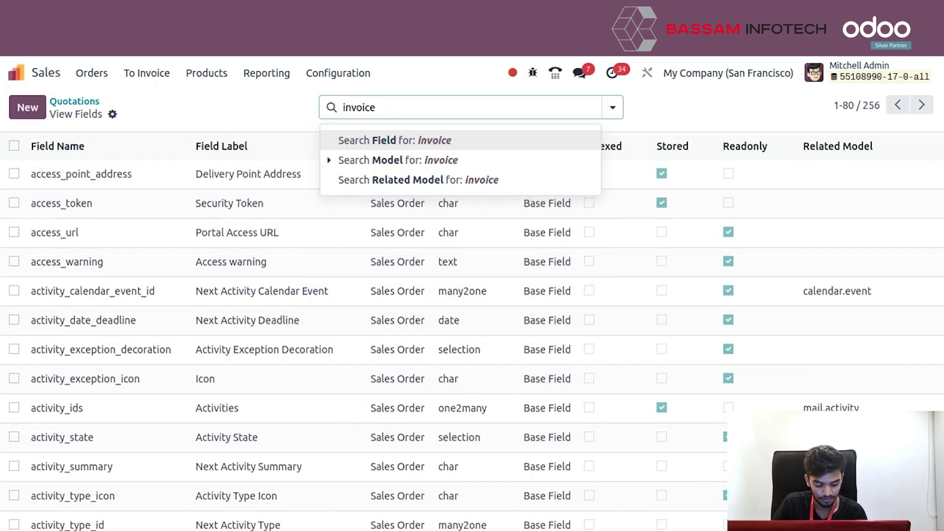
text(_ids)
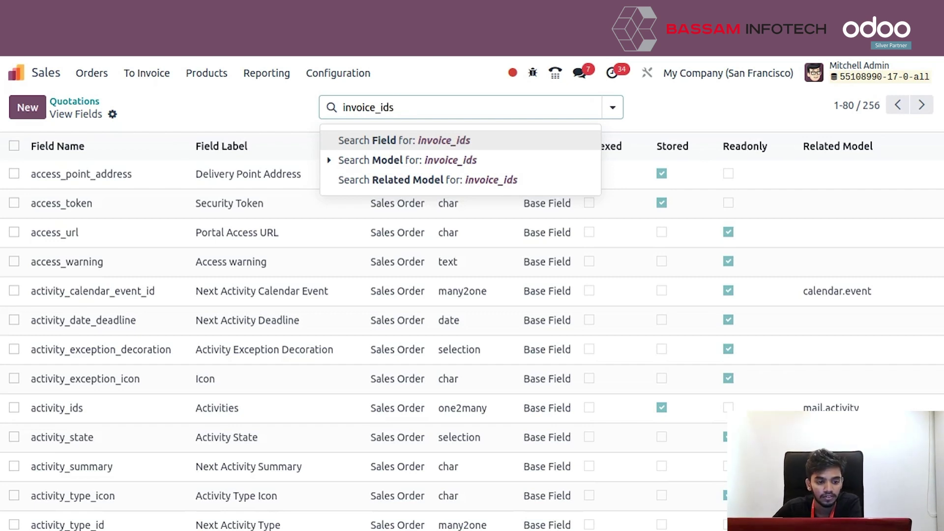
key(Return)
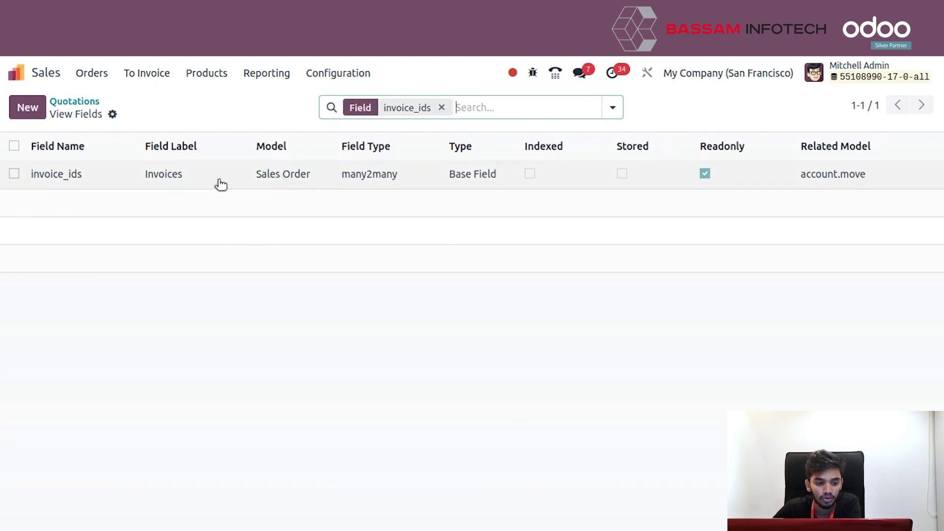
click(220, 185)
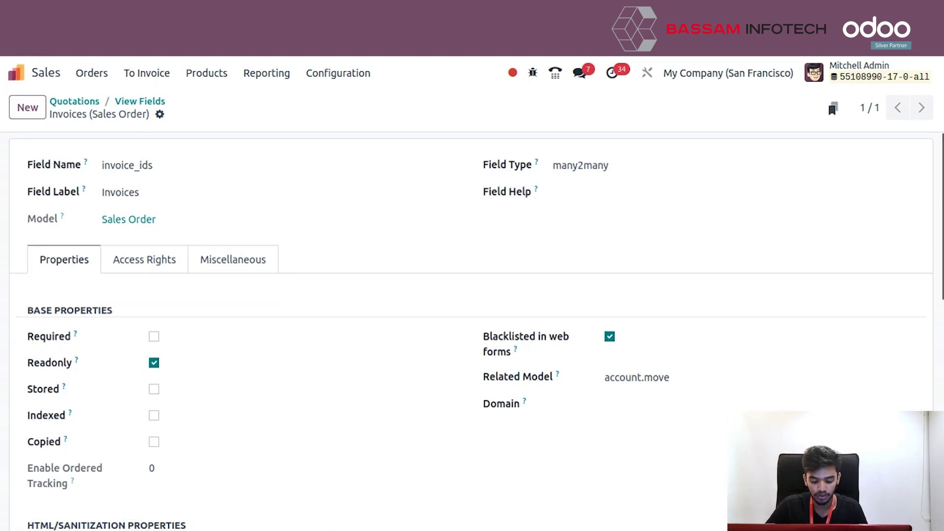
Step: Filter all fields by model sale.order and related model sale.order.line, leaving three fields
click(139, 101)
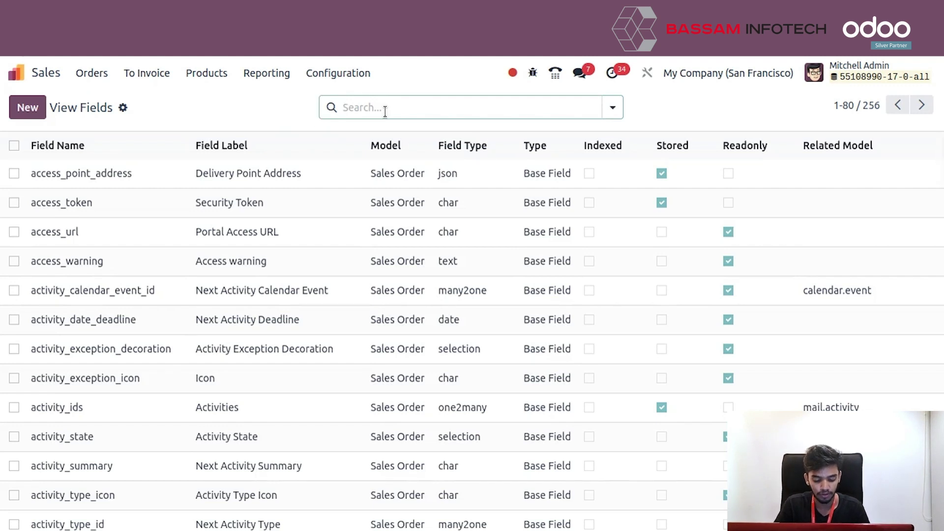
text(s)
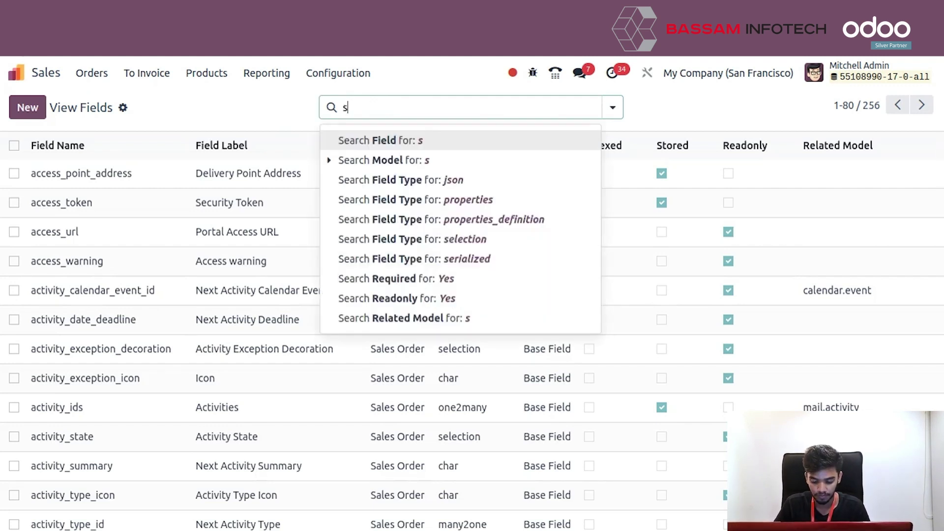
text(ale)
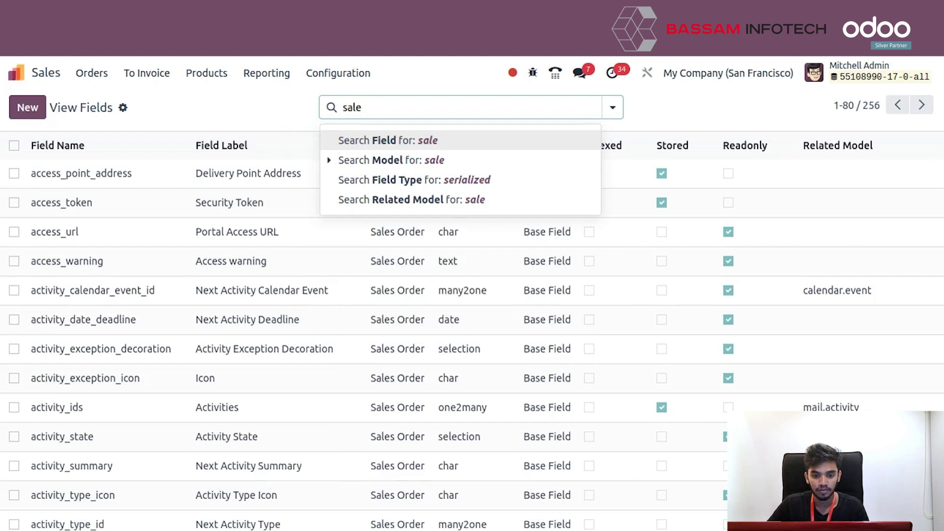
text(.order)
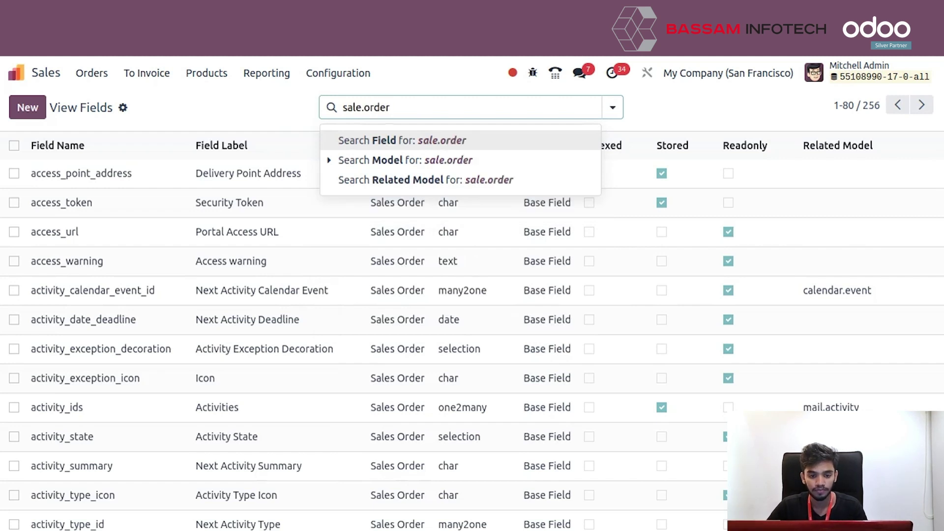
key(Down)
key(Return)
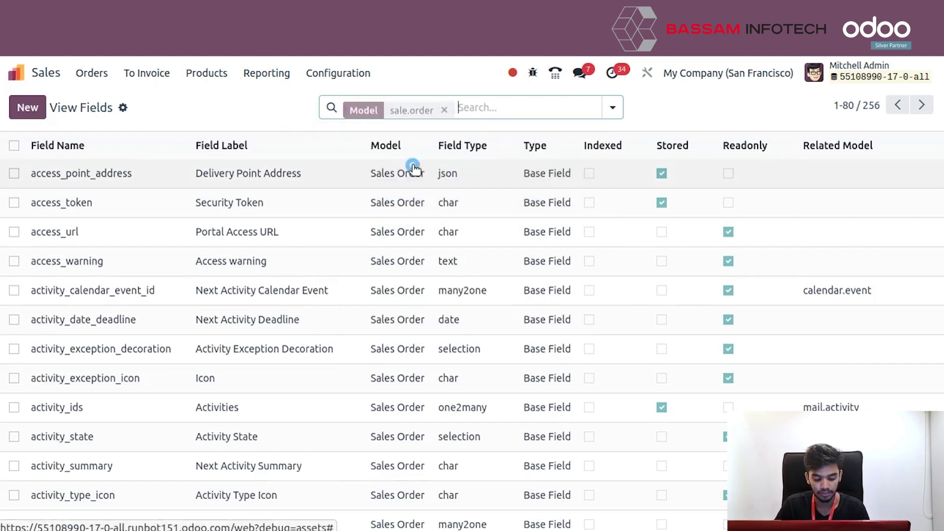
text(sale)
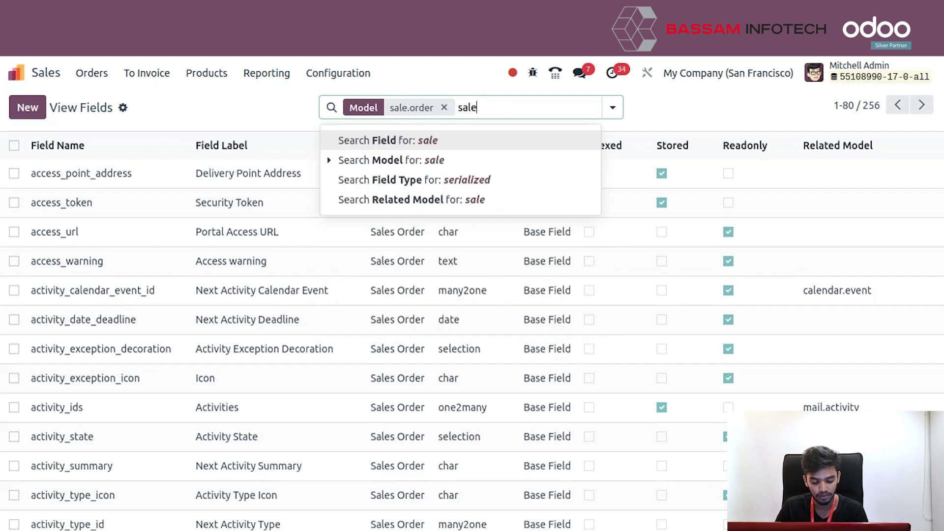
text(.or)
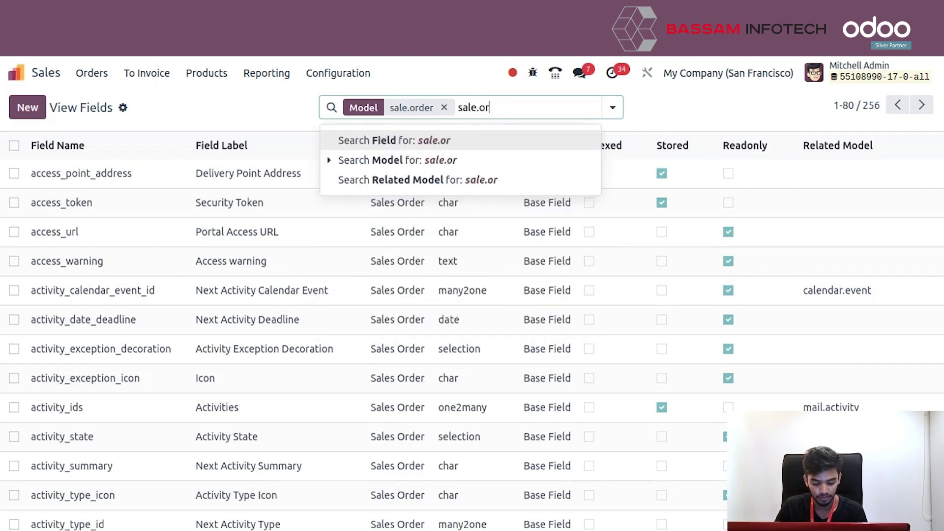
text(der.line)
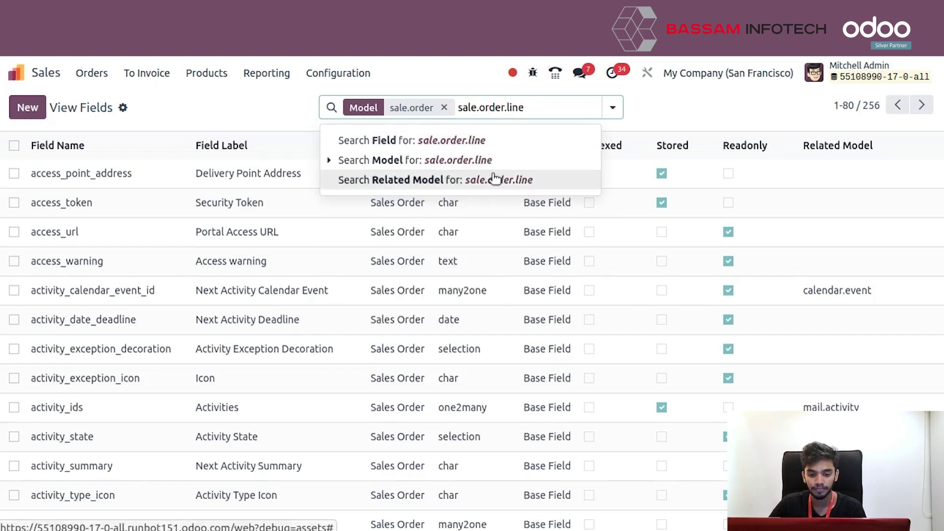
click(494, 179)
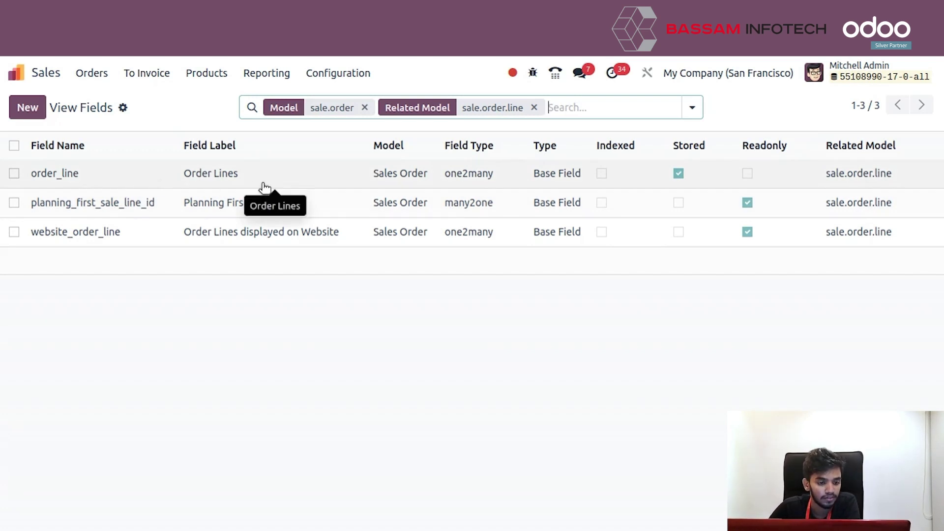
Step: Open the order_line field record, a one2many to sale.order.line via order_id
click(263, 186)
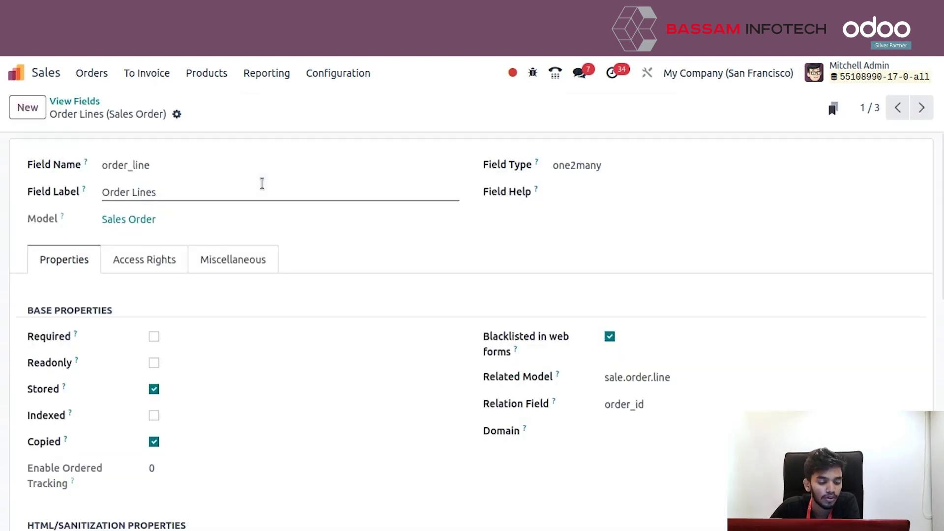